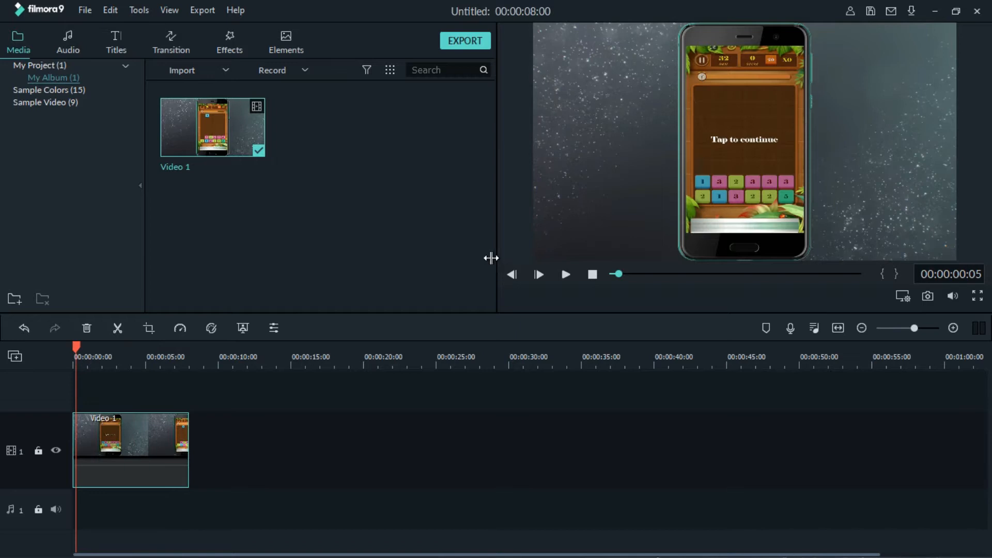
Play Video 1 from the beginning to watch how the blue numbered tile moves across the phone screen.
click(566, 274)
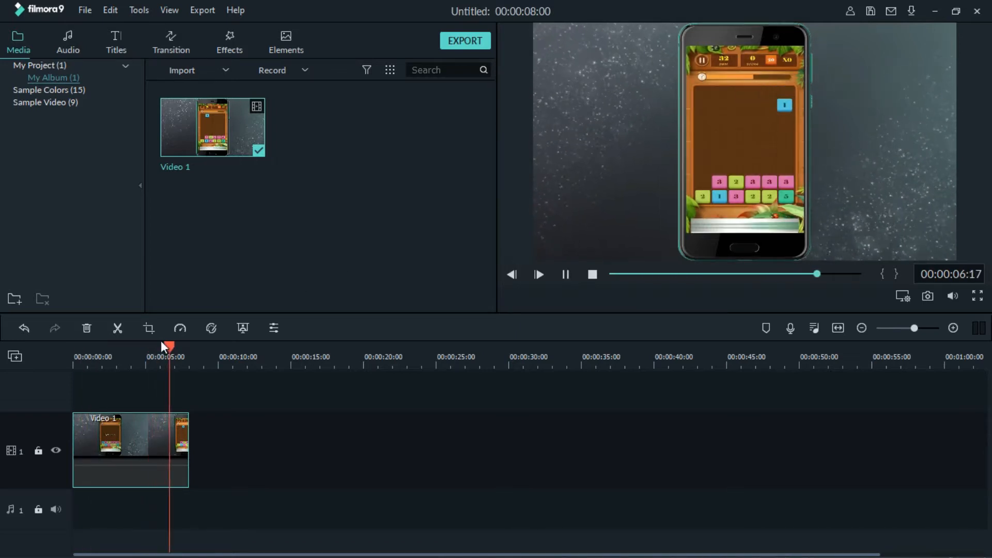
click(75, 365)
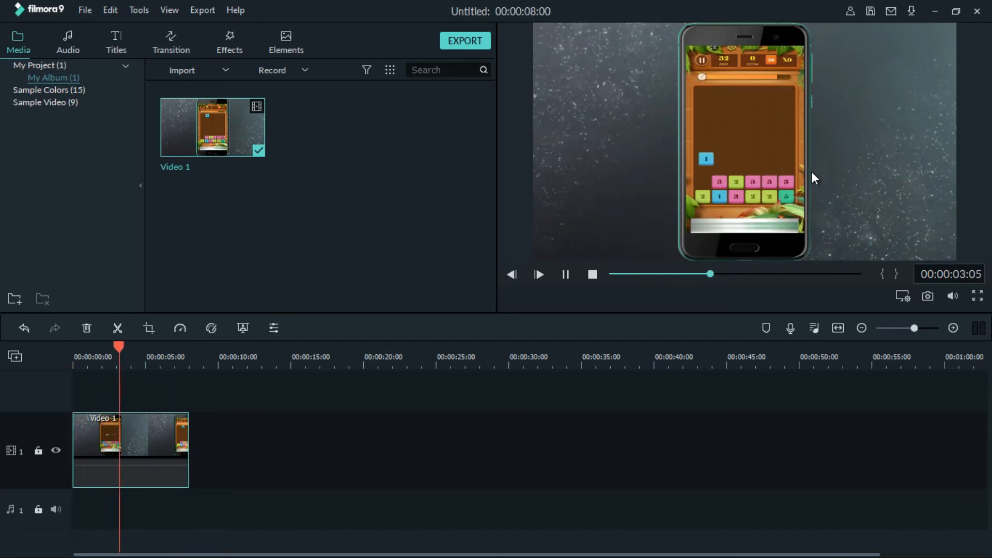
click(567, 274)
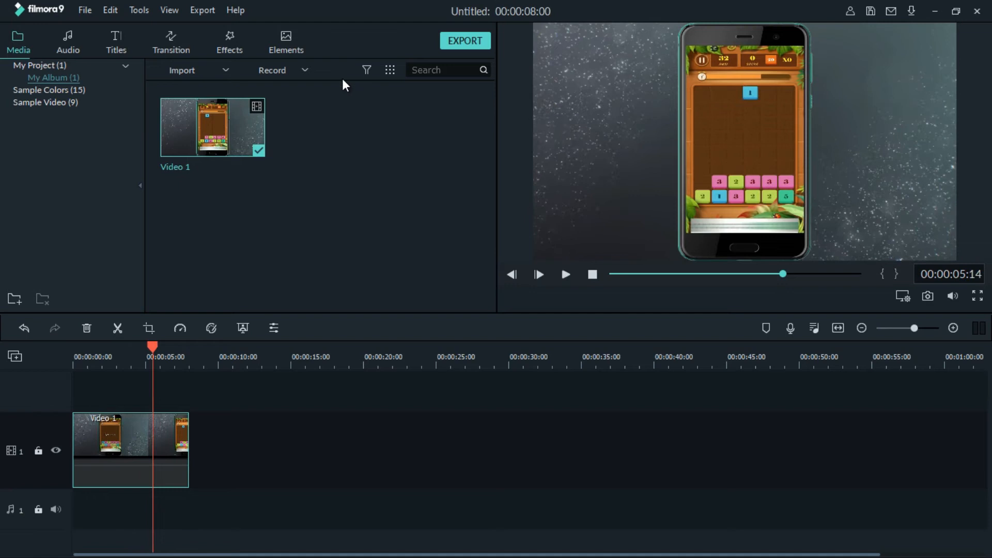
Find the Face-off effect with the search term "face" and place it on track 2 above the later part of Video 1.
click(220, 34)
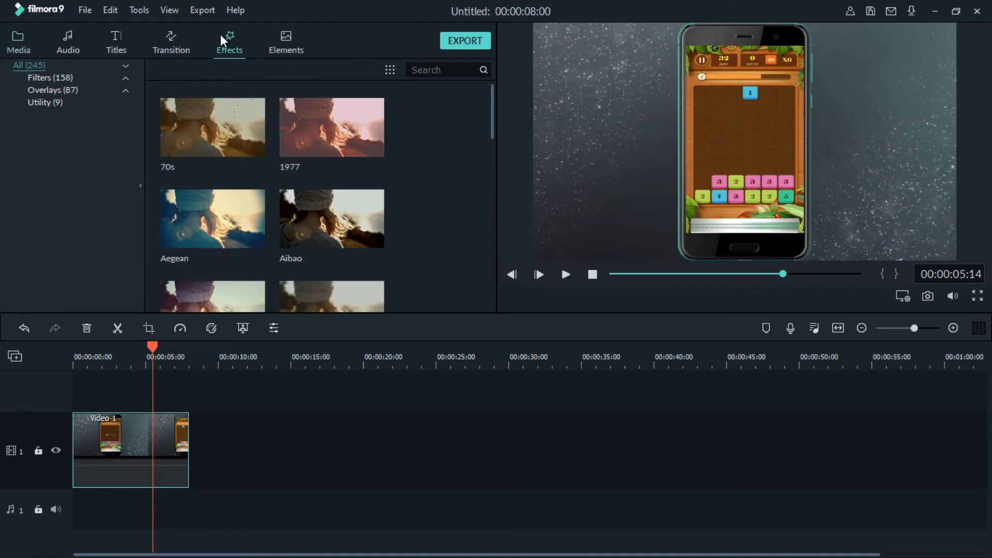
click(450, 69)
text(face)
drag(172, 127, 113, 389)
Play the section of the video under the Face-off effect to check whether it covers the moving tile.
click(121, 357)
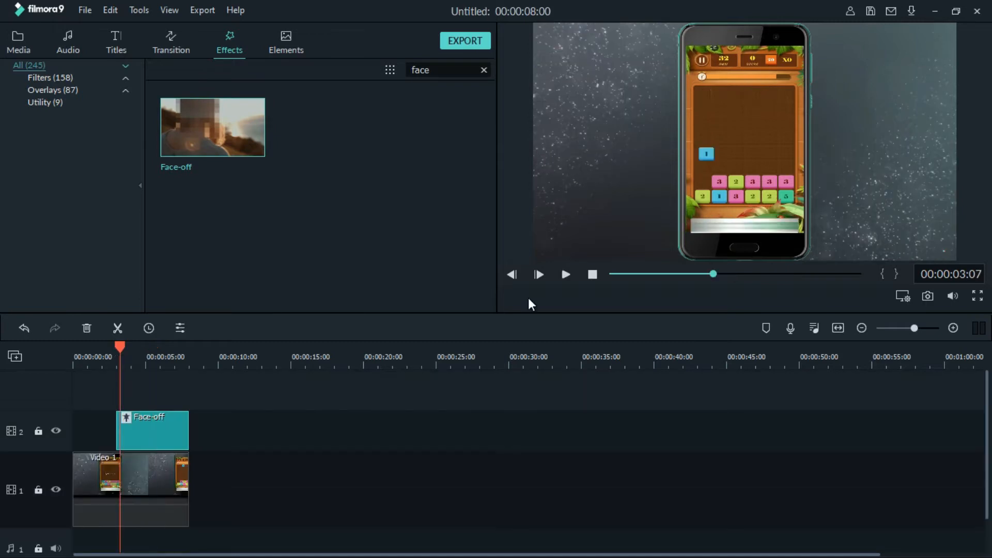
click(569, 270)
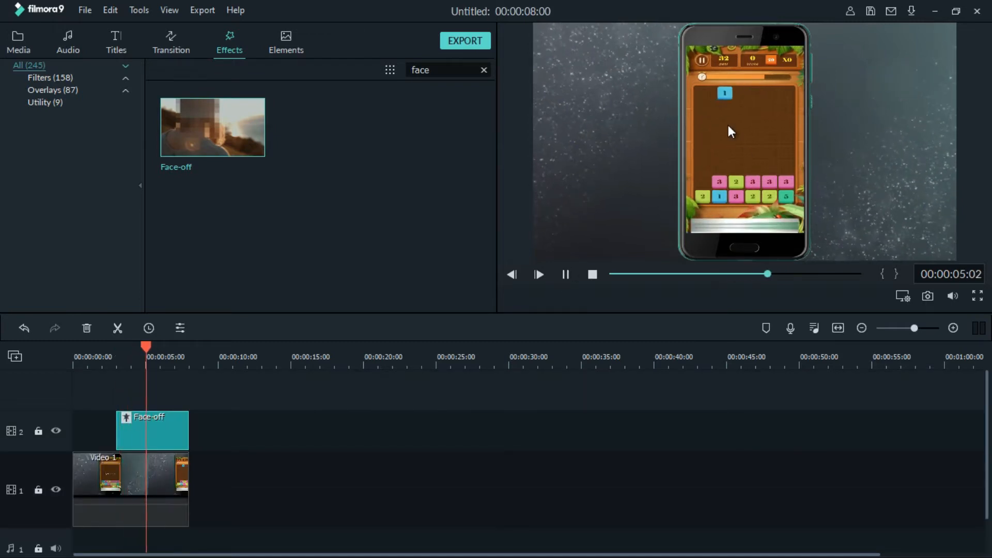
click(565, 275)
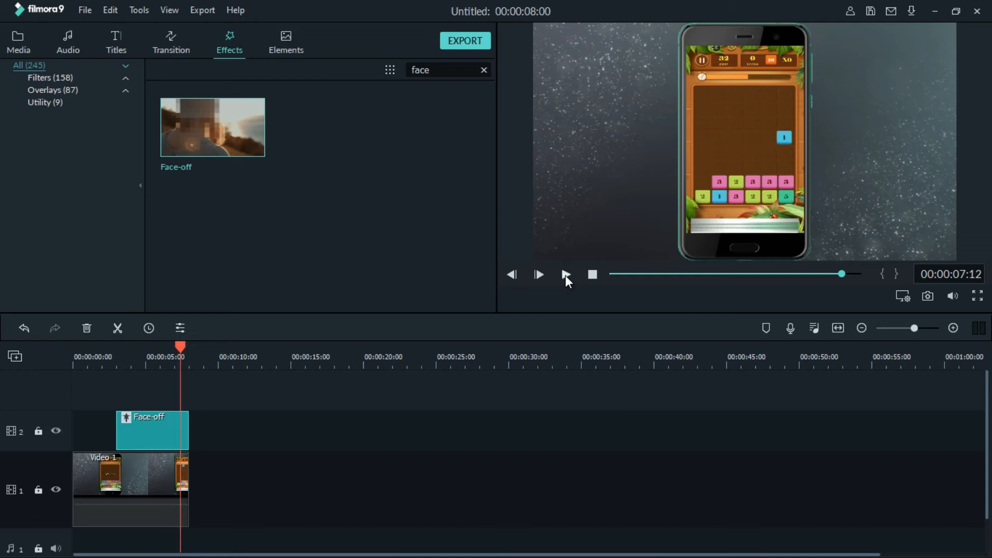
Delete the Face-off effect from track 2 and clear the effects search.
right_click(139, 442)
click(178, 357)
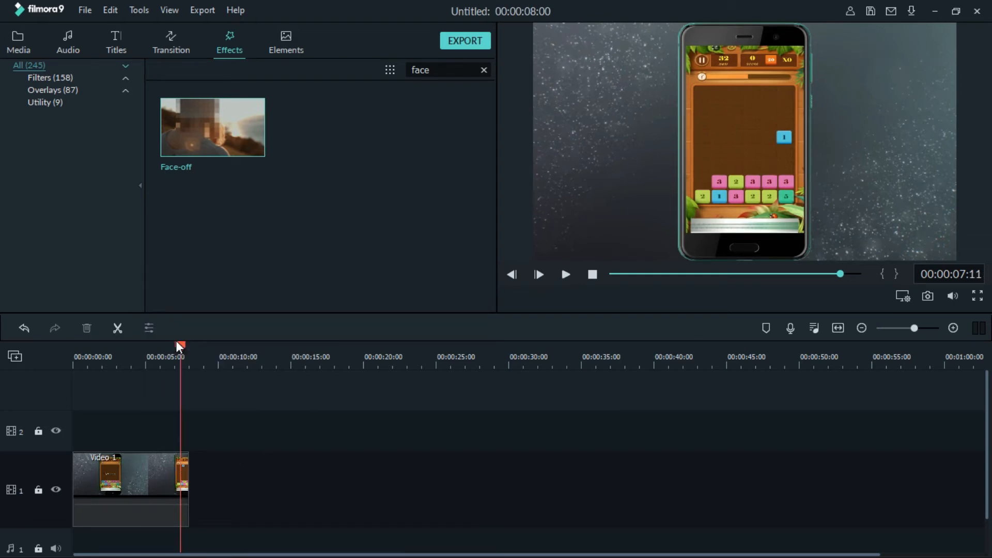
click(484, 71)
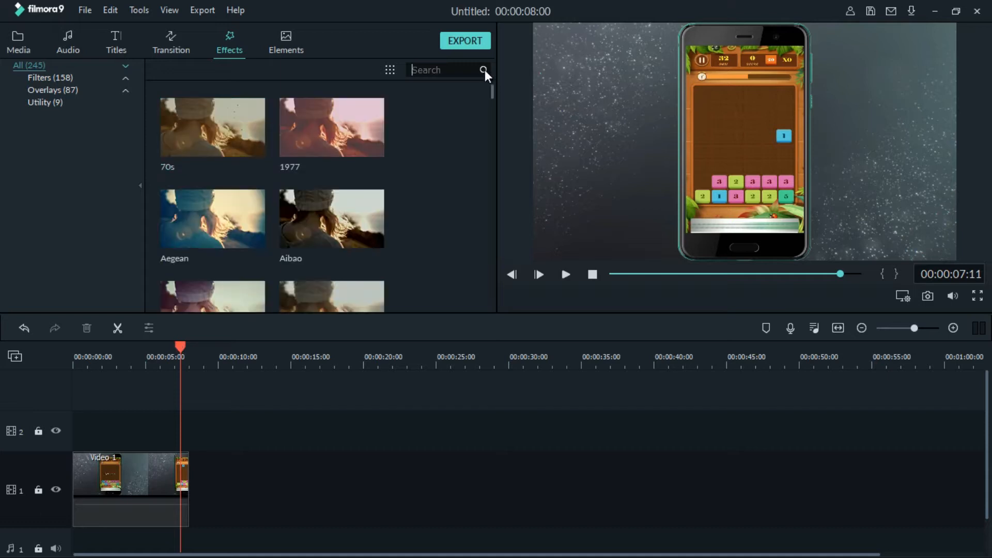
Find the Mosaic effect with the search term "mosa", place it at the start of track 2 and extend it to the end of Video 1.
click(79, 364)
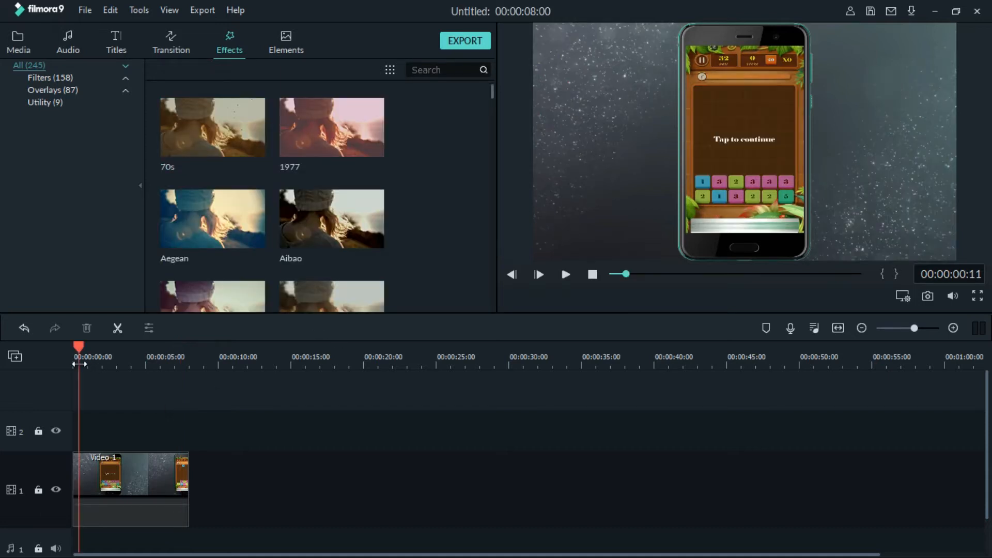
drag(492, 92, 492, 109)
click(443, 71)
text(mosa)
mouse_move(169, 166)
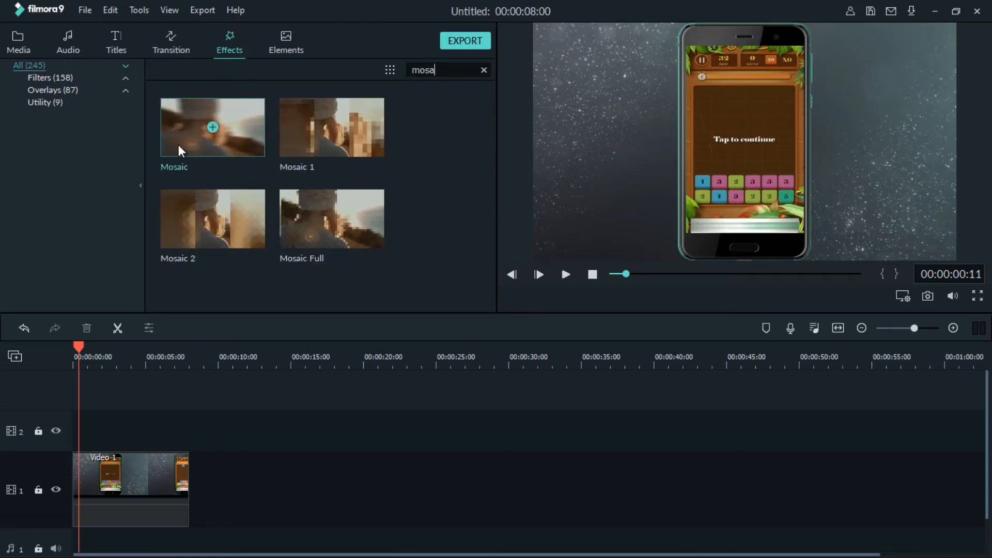
drag(179, 123, 80, 429)
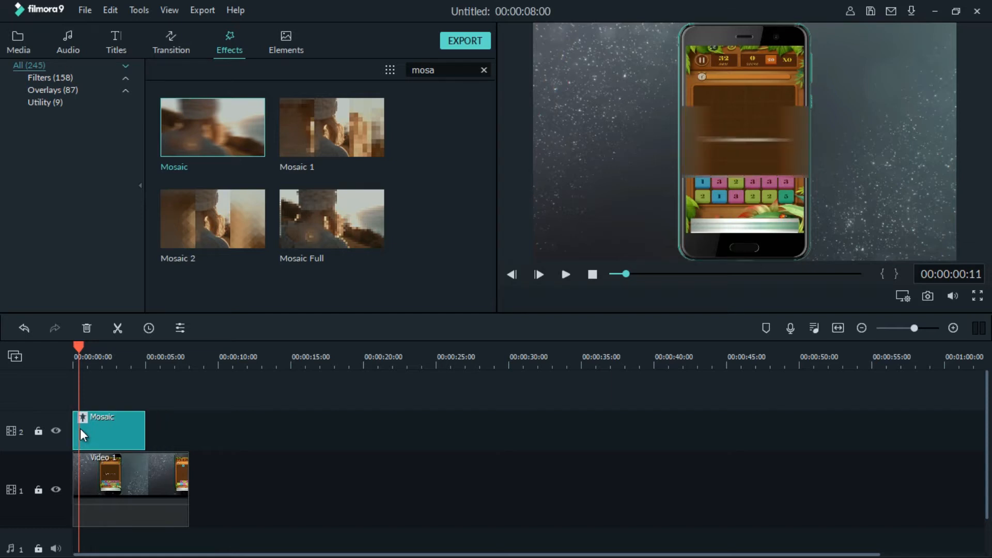
drag(145, 425, 188, 436)
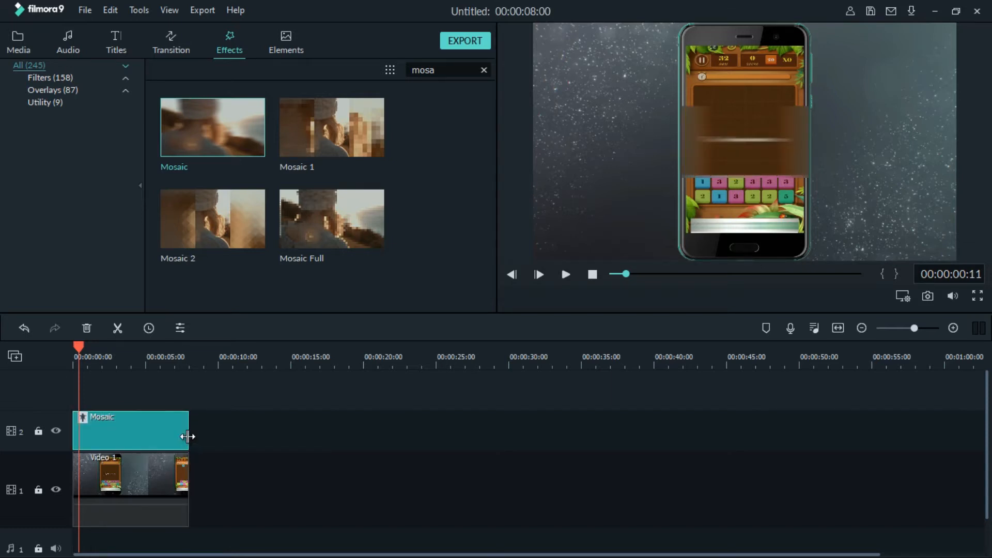
Resize the Mosaic area in the preview so that it covers only the first tile of the upper tile row.
click(691, 161)
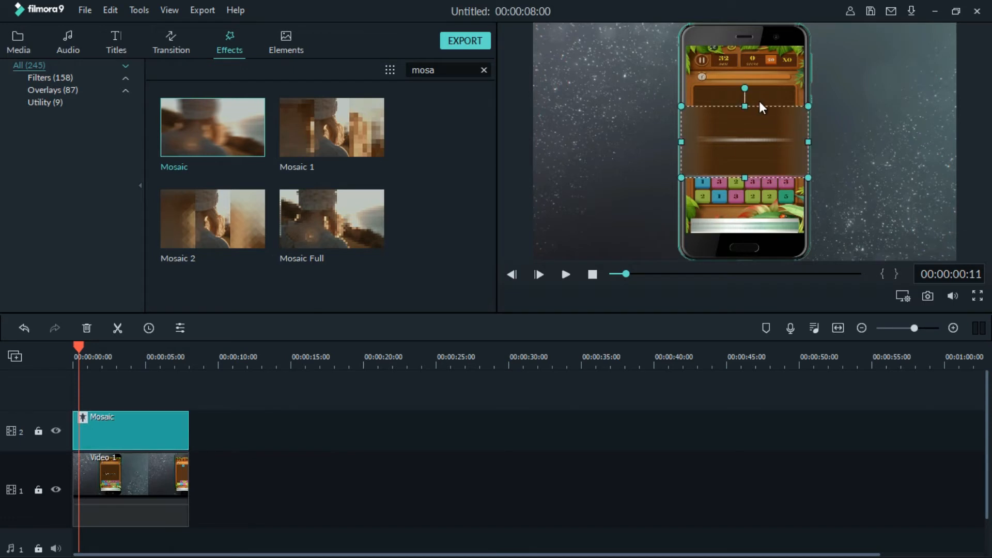
drag(745, 107, 745, 140)
drag(751, 177, 750, 195)
drag(681, 168, 697, 170)
drag(755, 192, 756, 195)
drag(697, 171, 695, 172)
drag(753, 199, 754, 189)
drag(804, 169, 705, 175)
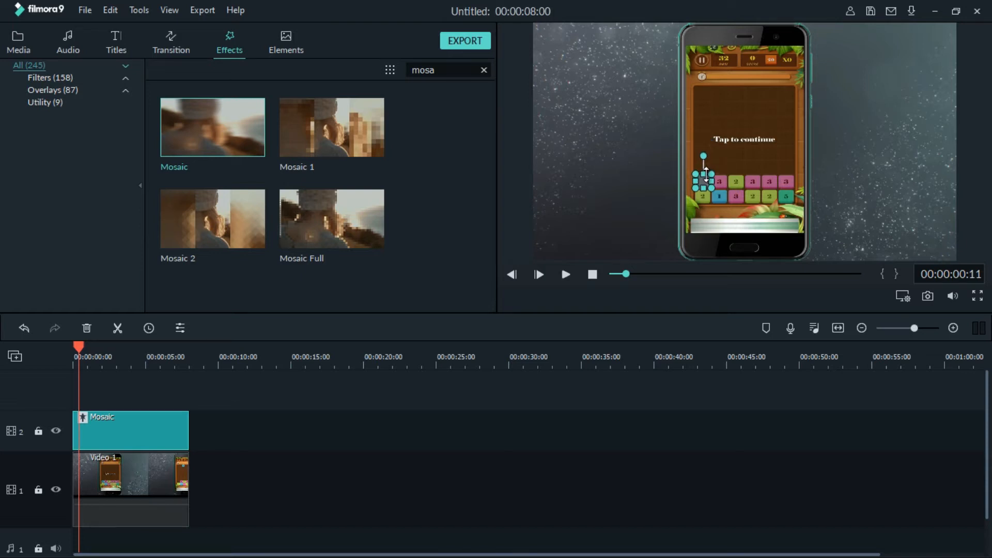
click(624, 174)
Lock video track 1 so that the mosaic area can be selected without affecting Video 1.
click(38, 490)
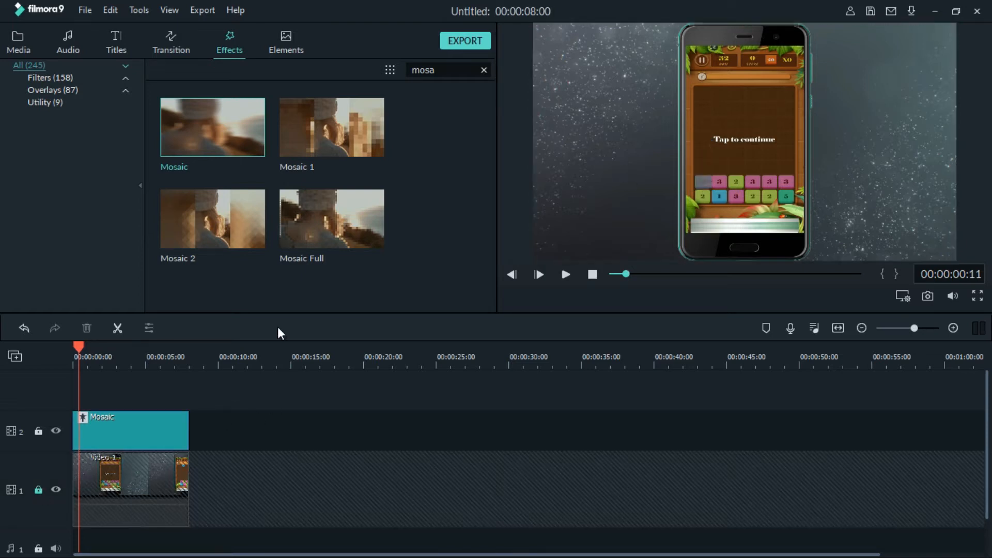
click(702, 183)
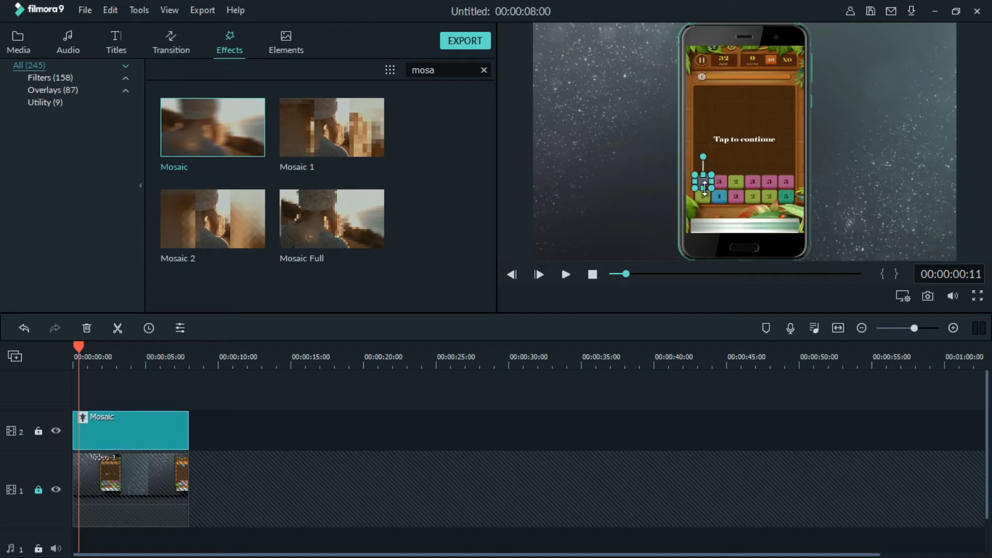
click(625, 186)
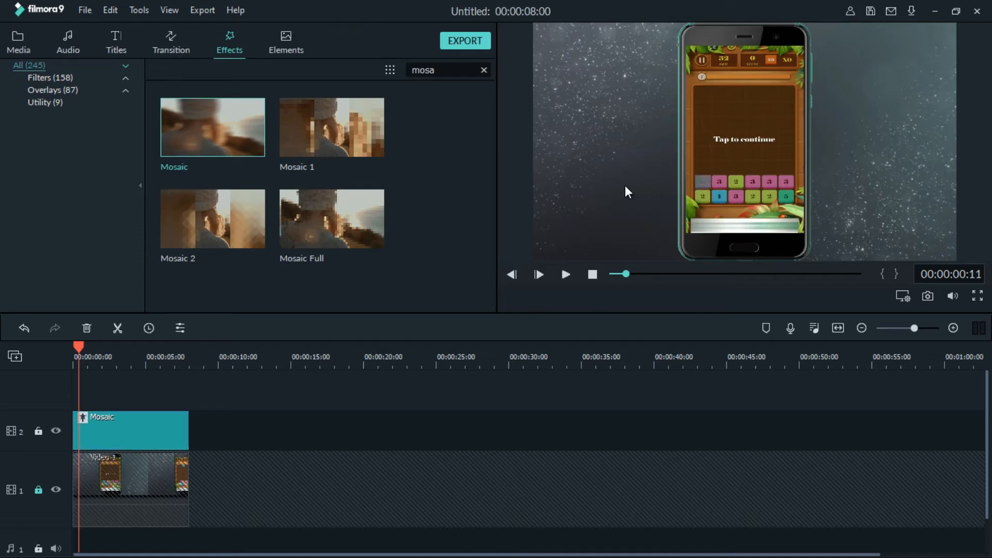
Scrub through the first seconds of the video to locate where the blue tile leaves the mosaic area.
click(116, 359)
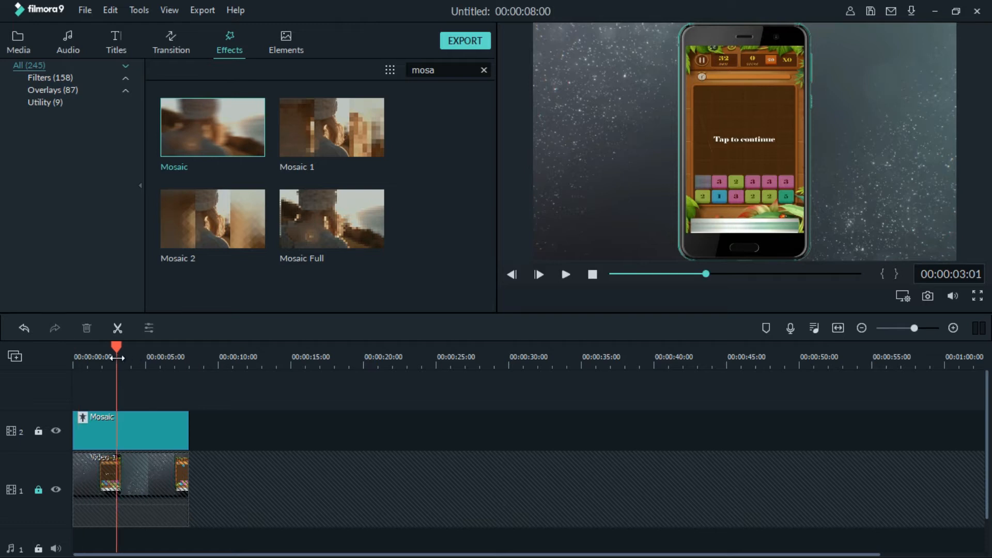
click(97, 358)
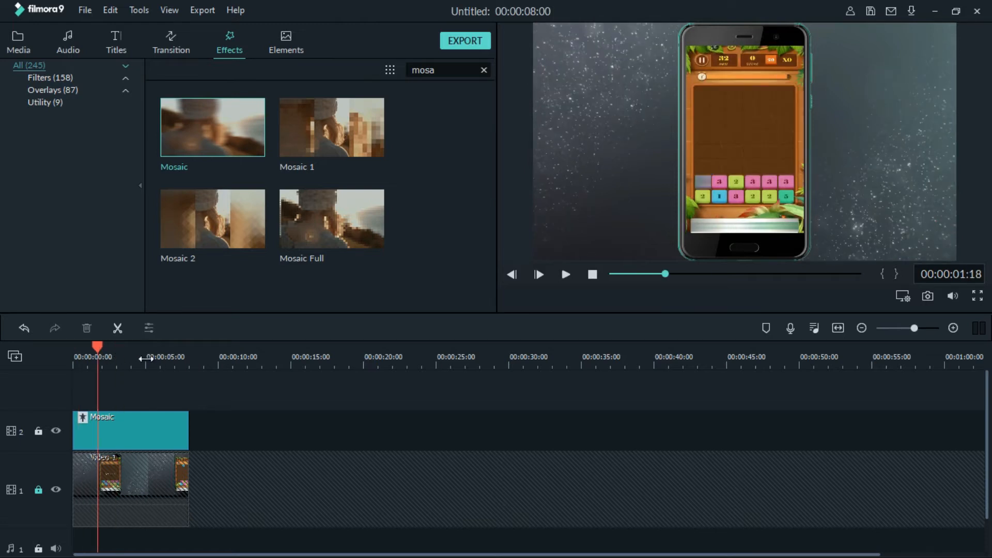
click(110, 364)
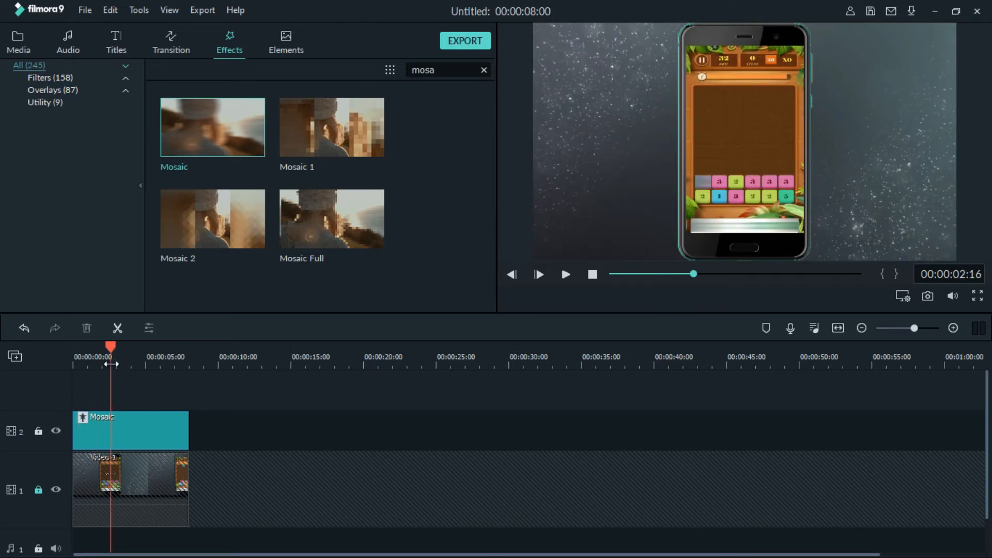
click(128, 365)
click(118, 364)
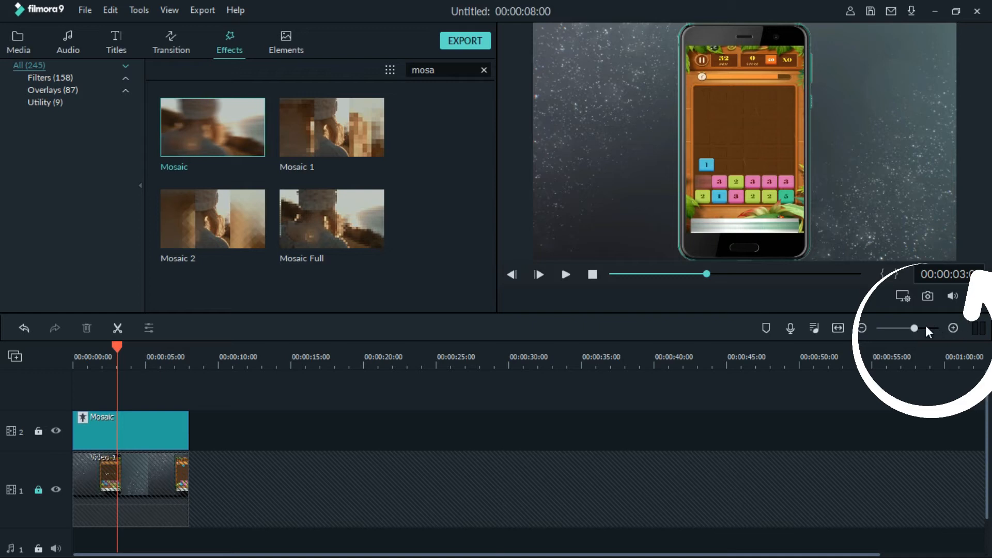
Enlarge the timeline scale to show single frames and place the playhead at 00:00:02:17.
drag(913, 327, 956, 337)
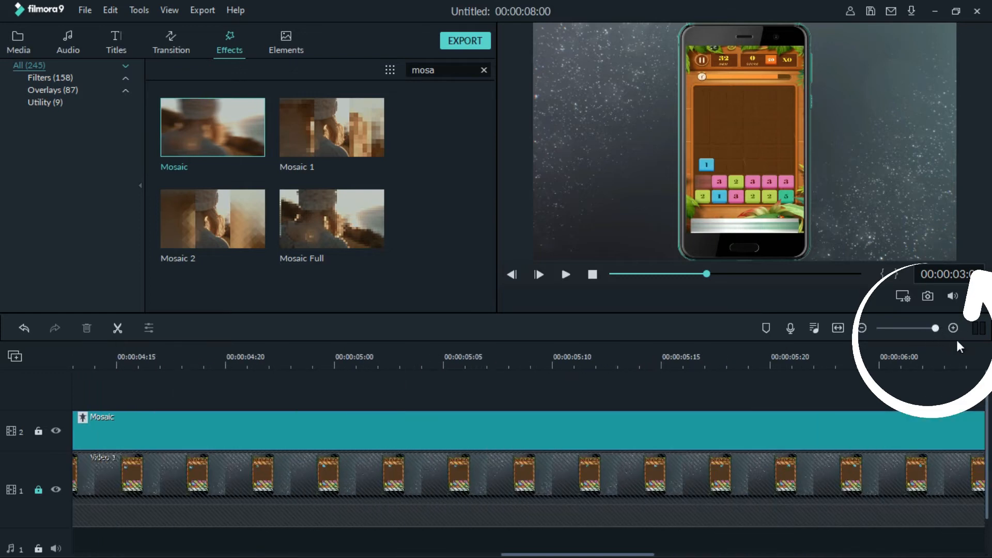
drag(517, 554, 339, 554)
drag(303, 365, 94, 365)
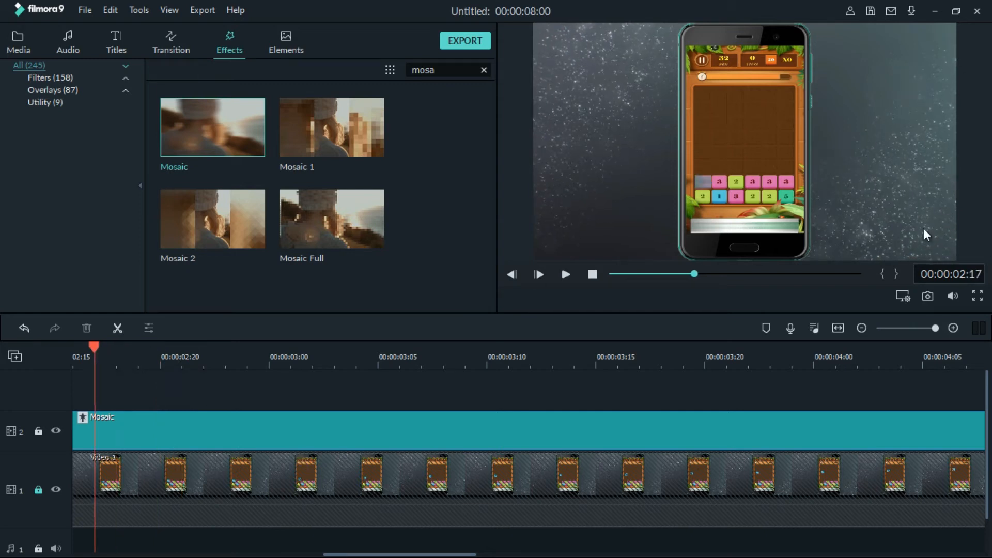
Set the preview timecode to 00:00:02:18 to examine the tile's position one frame further.
click(977, 274)
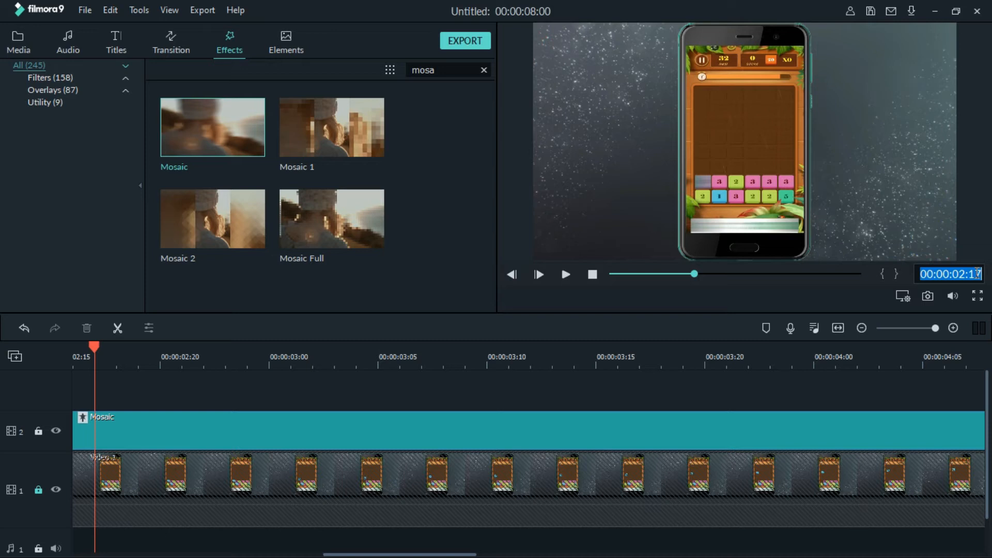
click(977, 274)
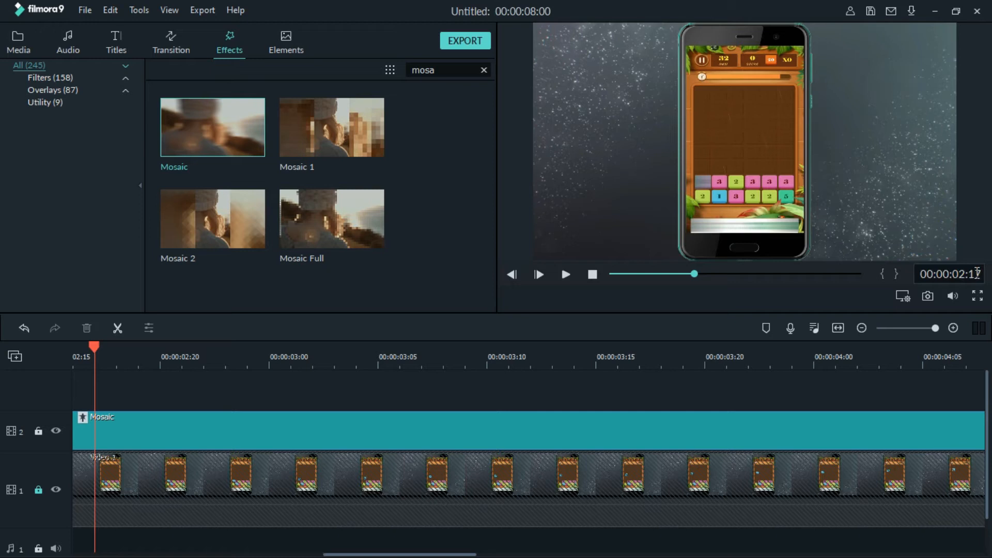
key(BackSpace)
text(8)
key(Return)
Advance the preview timecode to 00:00:02:19 to compare the tile with the mosaic area.
click(975, 273)
click(977, 273)
key(BackSpace)
text(9)
key(Return)
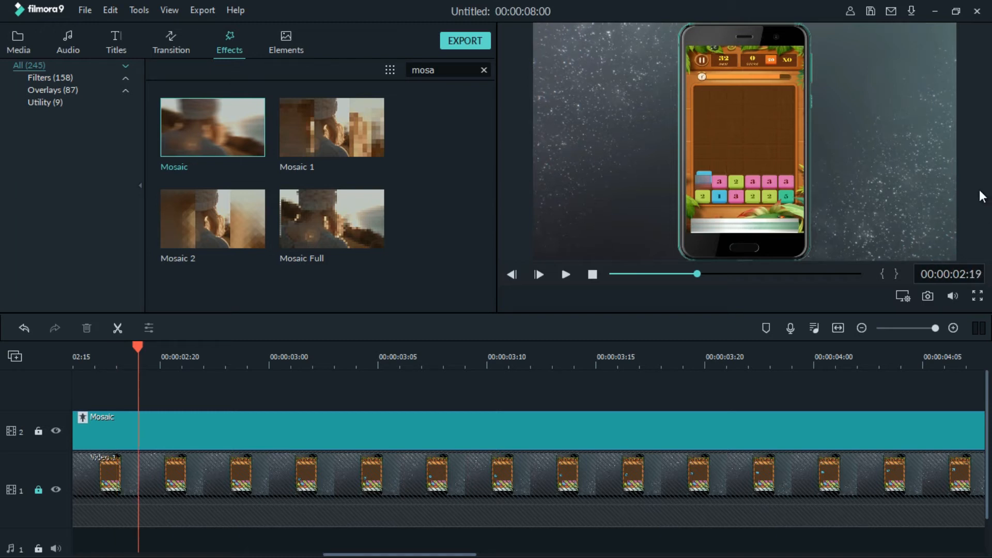
Set the preview timecode to 00:00:02:20 and examine how far the tile sticks out of the mosaic area.
click(976, 270)
key(BackSpace)
key(BackSpace)
text(20)
key(Return)
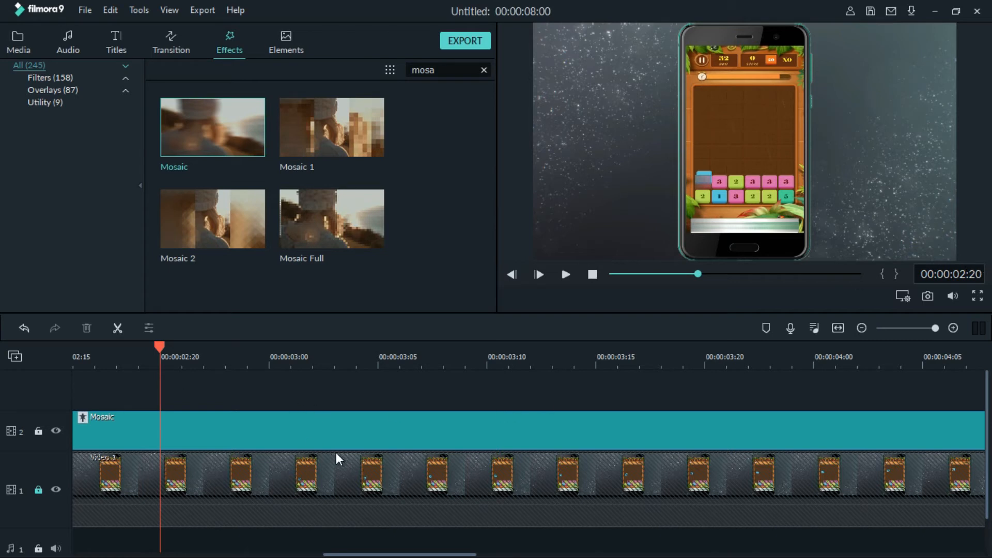
Split the Mosaic effect on track 2 at 00:00:02:18, the frame where the tile starts to move.
drag(370, 554, 326, 554)
click(367, 369)
click(386, 366)
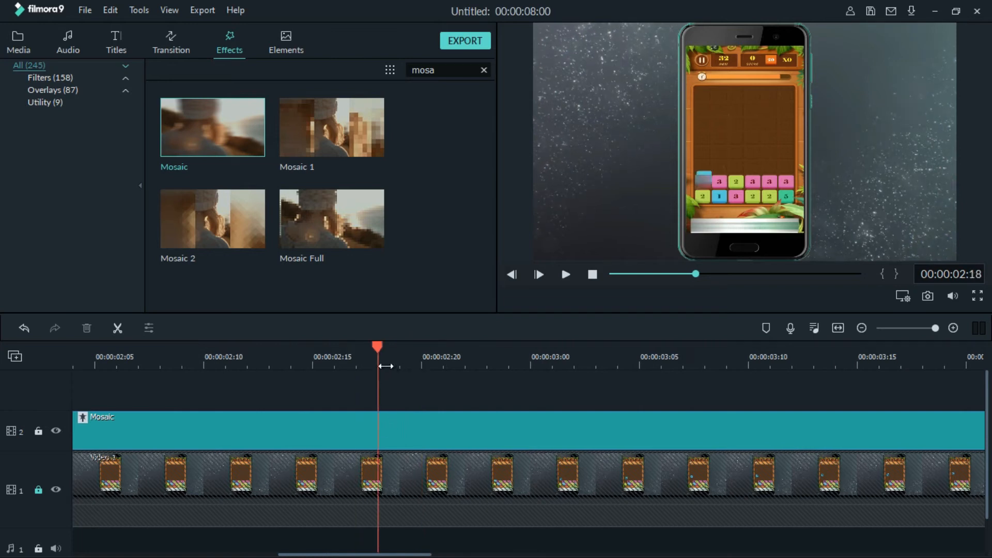
click(387, 432)
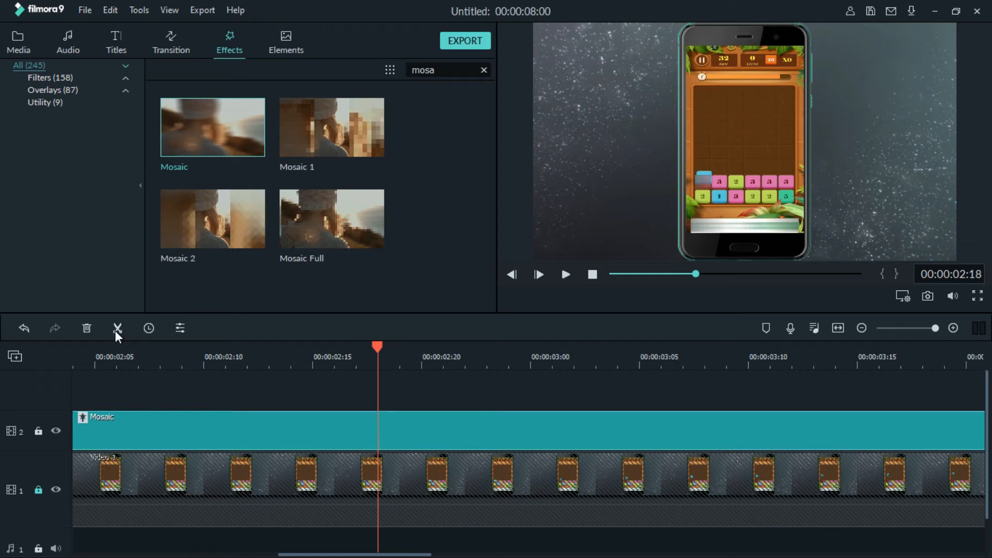
click(367, 357)
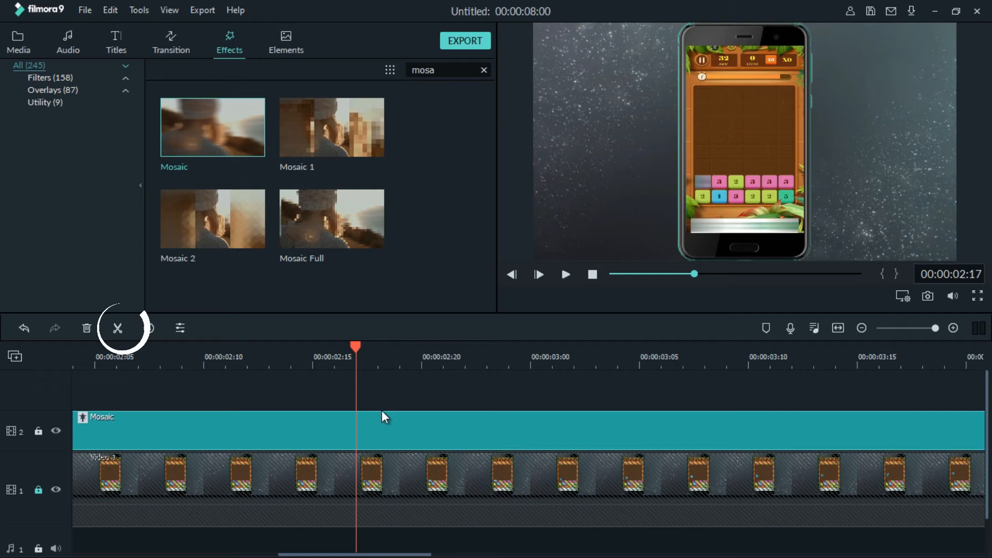
click(386, 367)
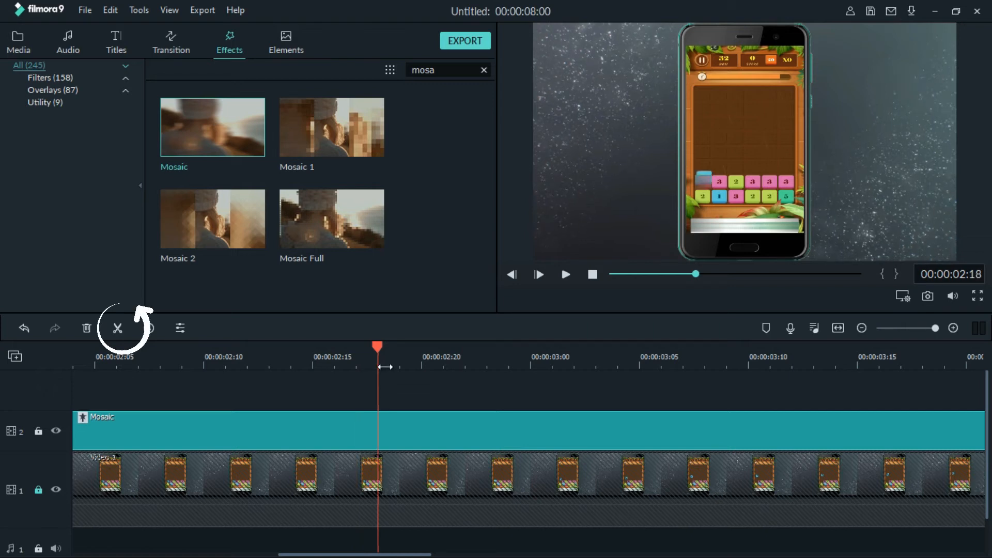
click(118, 328)
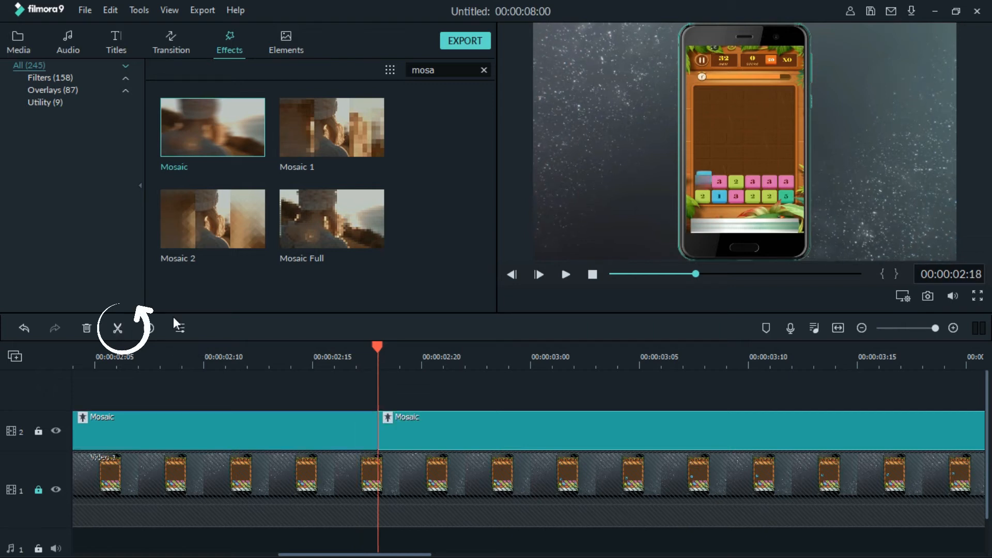
Adjust the mosaic area of the second Mosaic segment upward so that it covers the shifted blue tile at 00:00:02:18.
click(703, 179)
drag(702, 173, 703, 186)
click(413, 428)
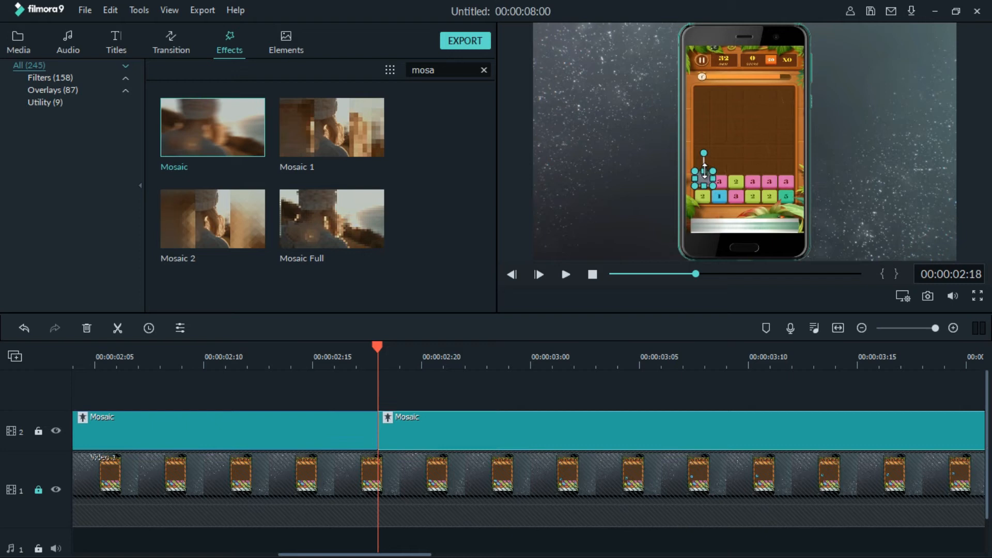
Split the second Mosaic segment at 00:00:03:00 and move the new segment's mosaic area up and to the right over the blue tile.
drag(408, 367, 530, 365)
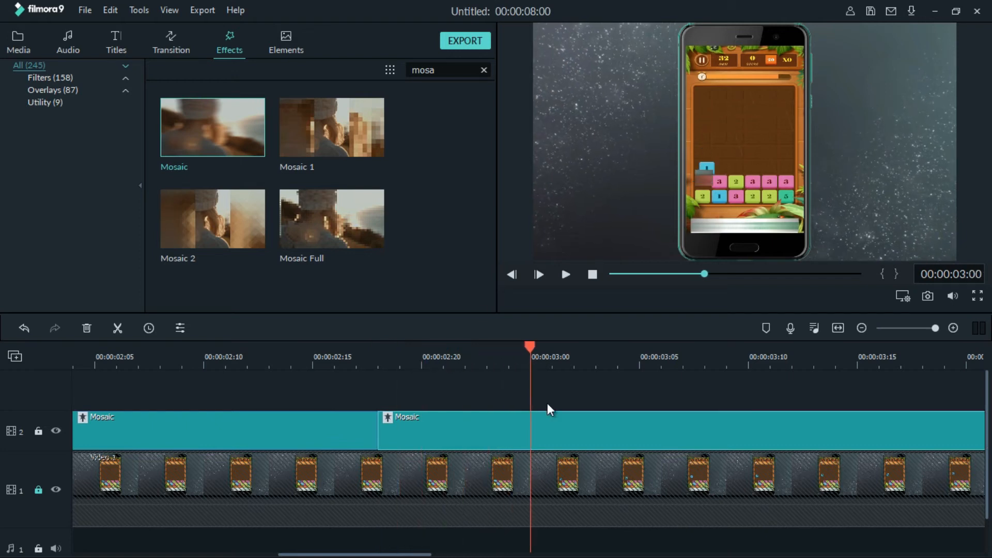
click(117, 329)
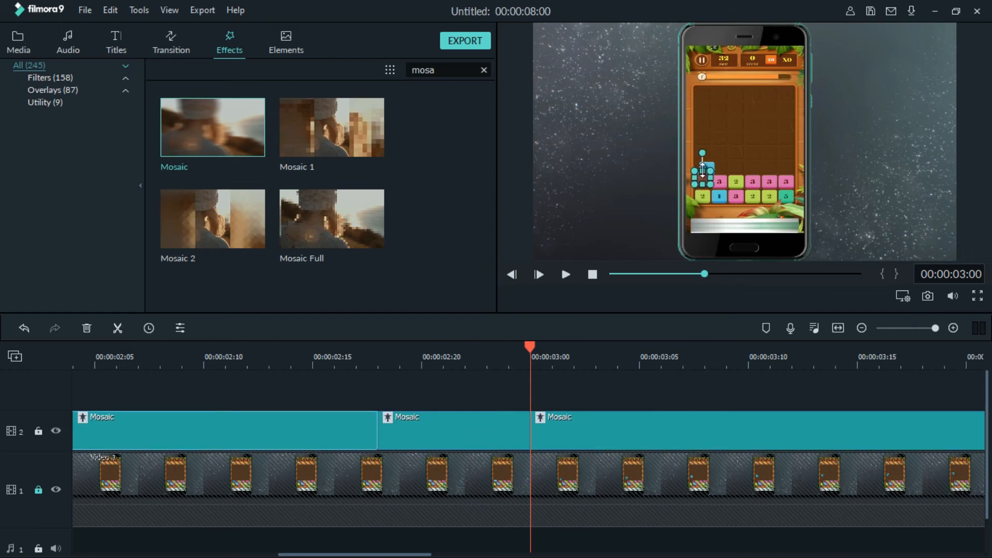
drag(702, 178, 710, 168)
click(648, 184)
click(714, 166)
click(600, 168)
click(700, 170)
click(612, 186)
Split the Mosaic effect at 00:00:03:02 and adjust the new segment's mosaic area so that it covers the tile.
drag(557, 362, 606, 364)
click(605, 364)
click(588, 365)
click(606, 440)
click(117, 328)
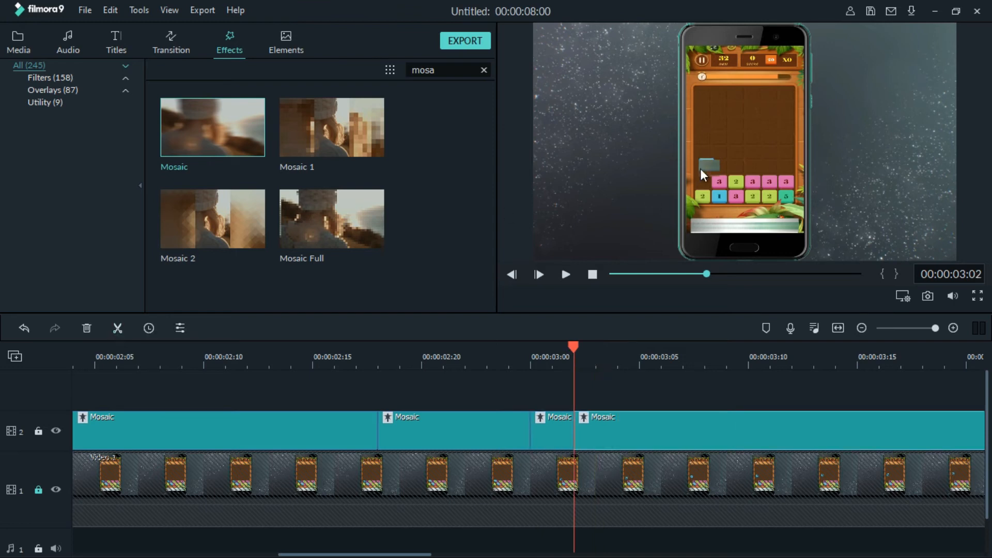
click(708, 163)
drag(718, 166, 716, 165)
Split the Mosaic effect at 00:00:03:04 and nudge the new segment's mosaic area upward over the rising tile.
click(601, 360)
click(620, 363)
click(118, 328)
click(706, 163)
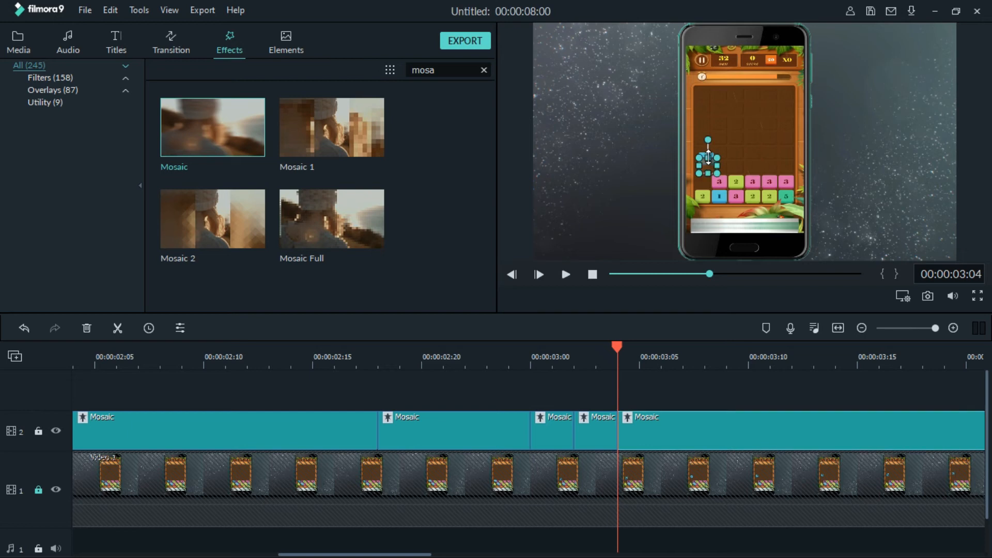
mouse_move(708, 155)
mouse_down()
mouse_move(708, 169)
mouse_move(708, 152)
mouse_up()
click(846, 169)
Split the Mosaic effect at 00:00:03:05 and shift the last segment's mosaic area slightly upward onto the tile.
click(647, 366)
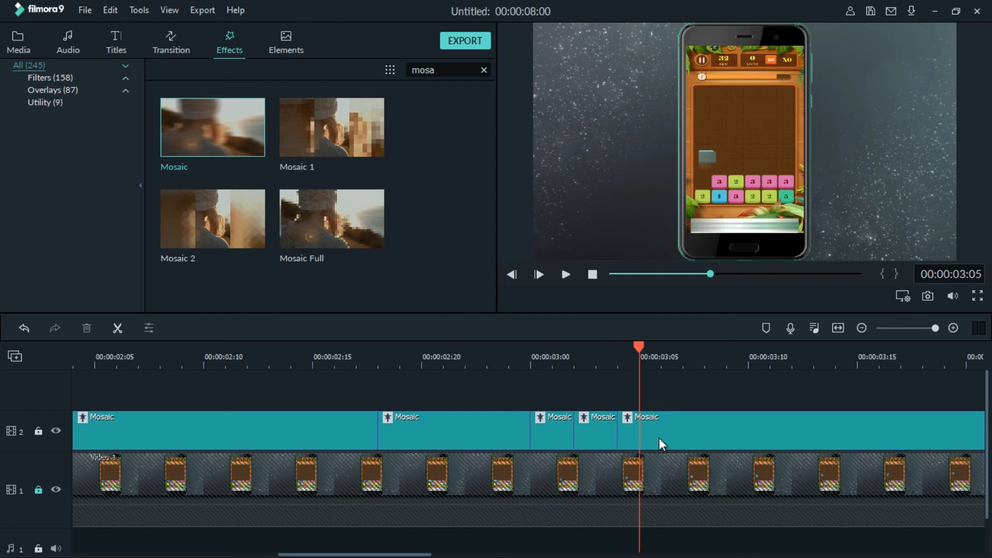
click(118, 329)
click(381, 554)
scroll(399, 554, down, 1)
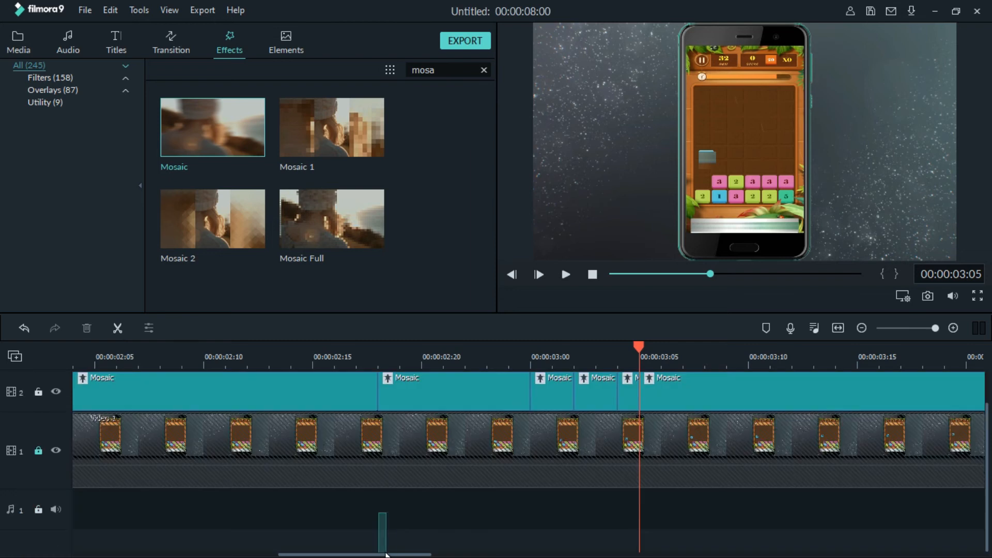
drag(391, 556, 459, 556)
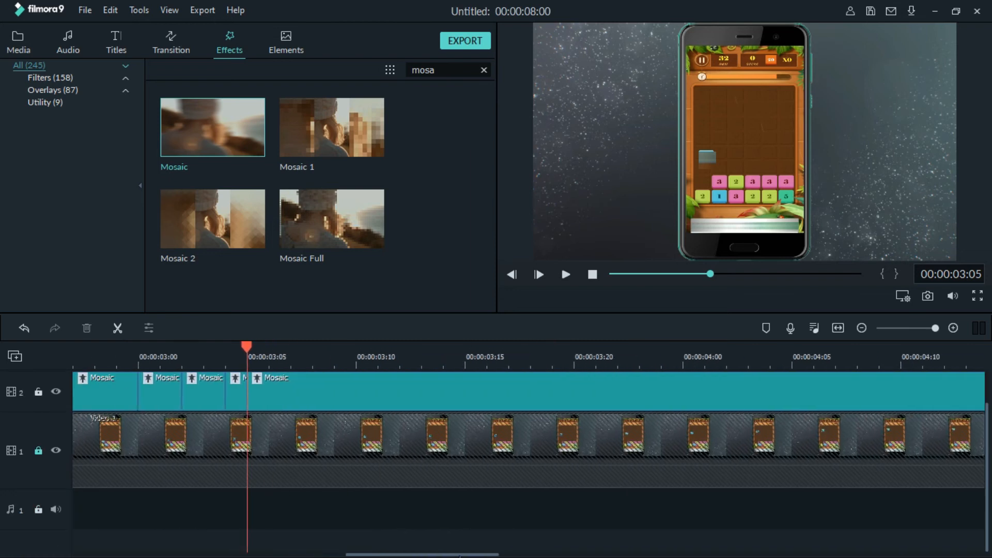
click(710, 159)
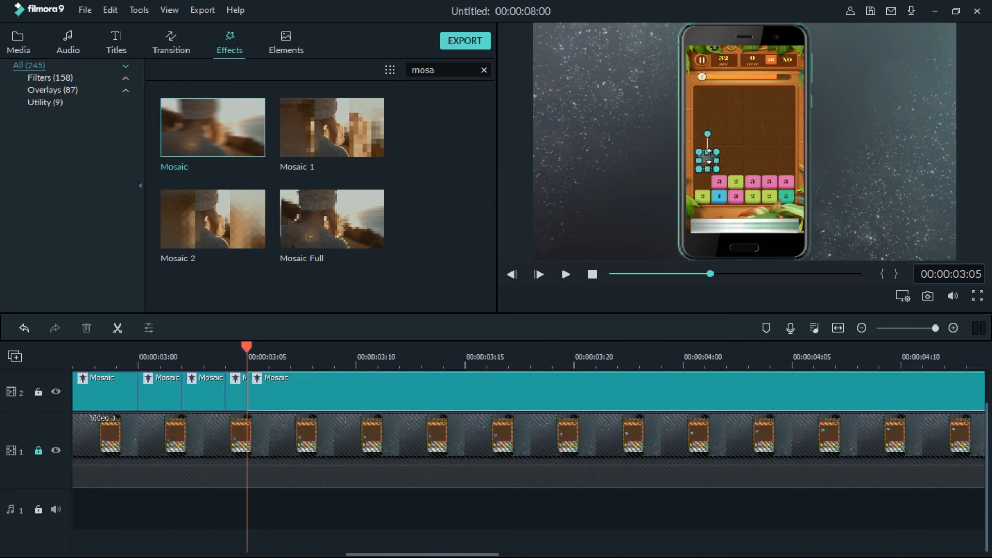
drag(708, 150, 709, 147)
Advance the playhead to 00:00:03:06 and select the mosaic area over the tile.
click(278, 361)
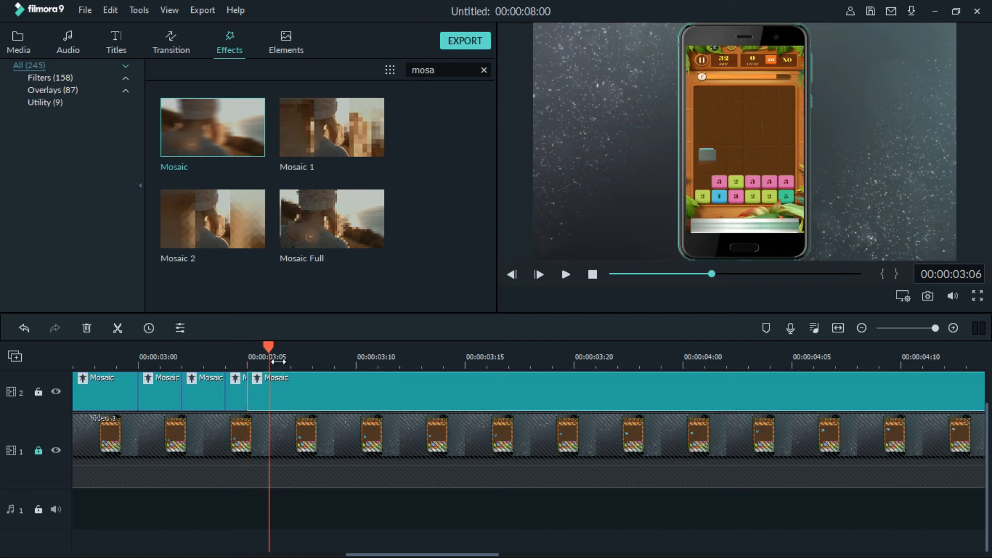
click(706, 154)
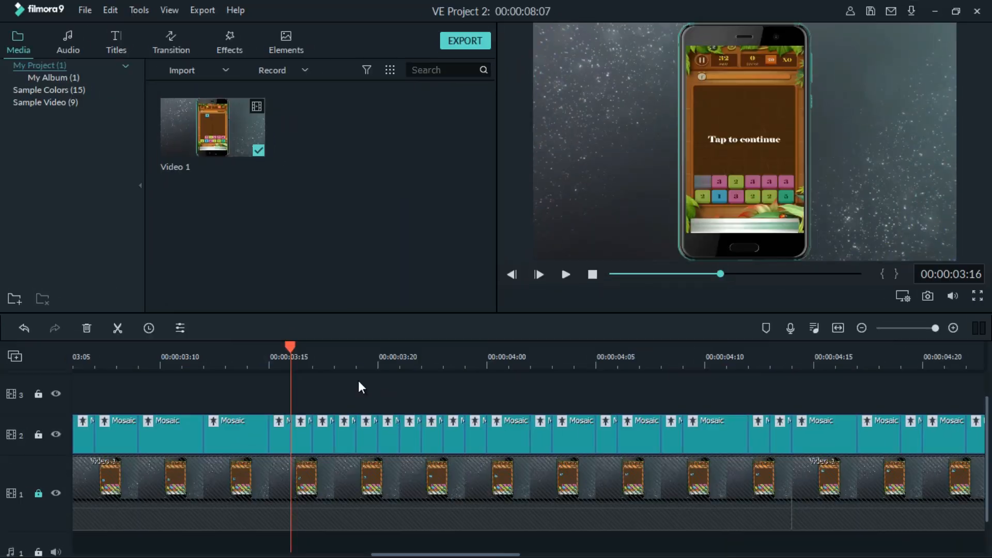
Show the whole project in the timeline, play it from the start, and scrub on to 00:00:07:02 to check the mosaic against the moving tile.
click(750, 363)
drag(936, 328, 921, 328)
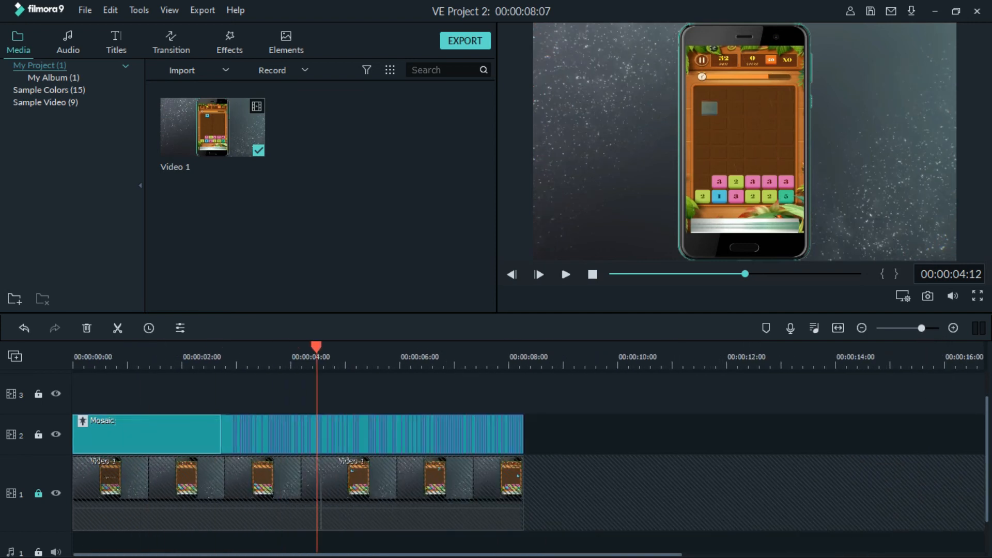
click(75, 363)
click(563, 276)
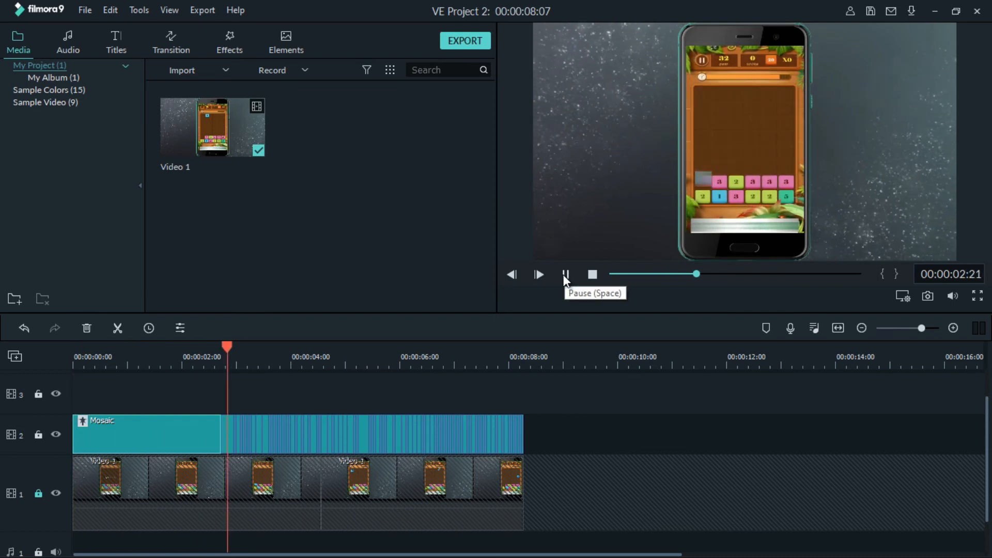
click(565, 275)
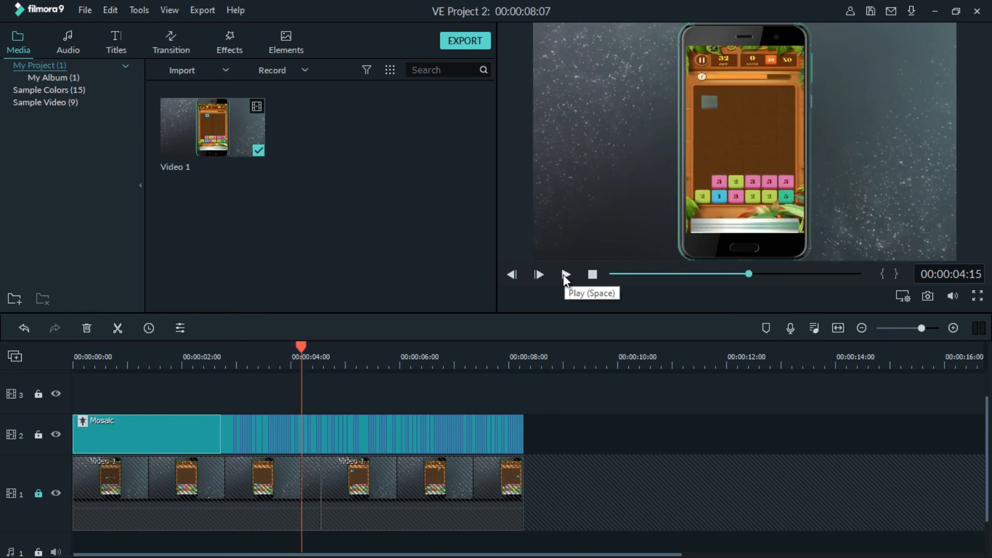
drag(302, 344, 459, 352)
Export the project to the computer as an MP4 file with the quality set to Best.
click(462, 42)
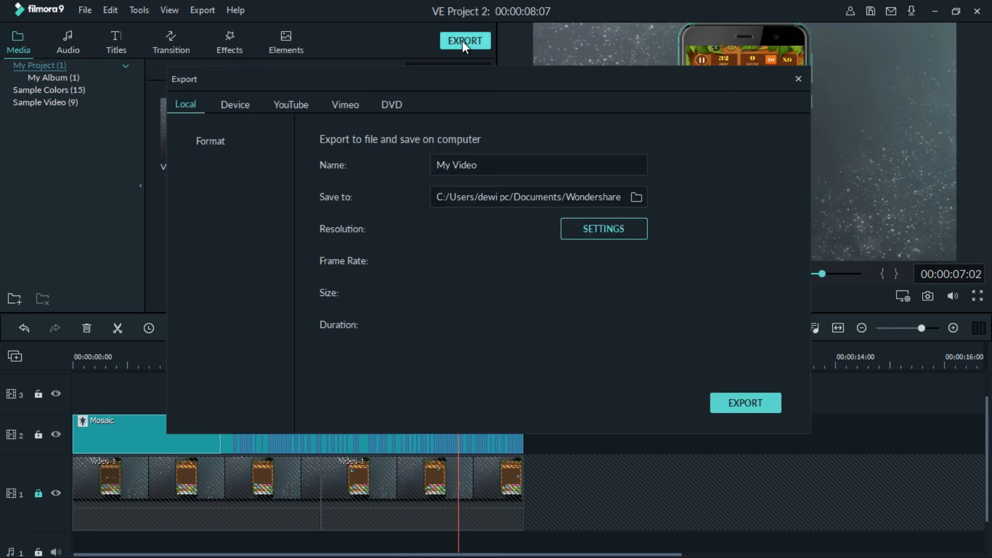
click(600, 231)
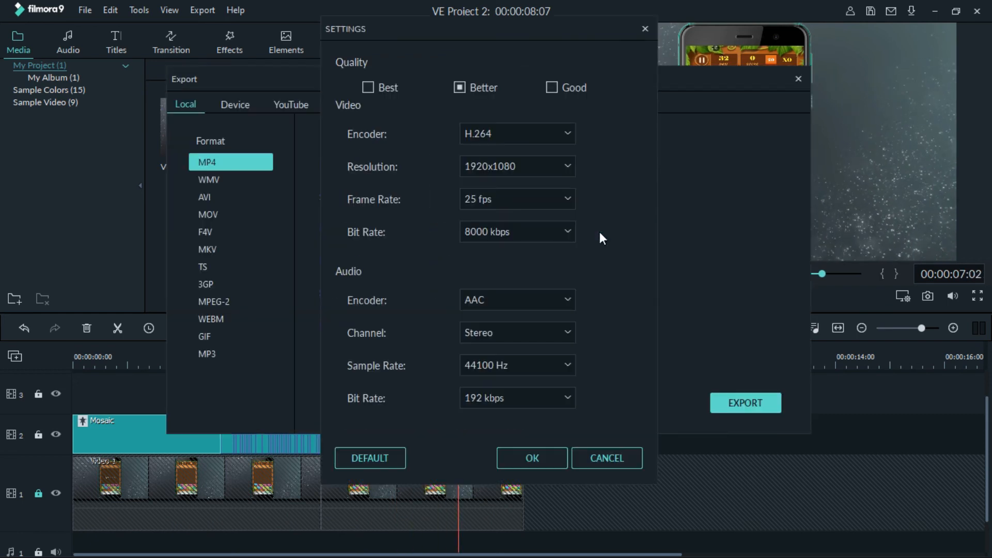
click(368, 89)
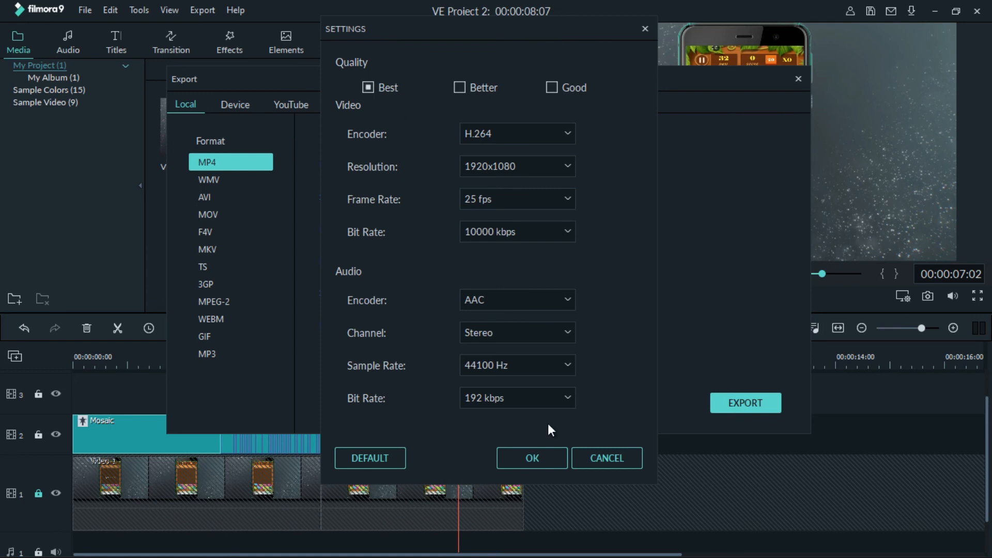
click(532, 458)
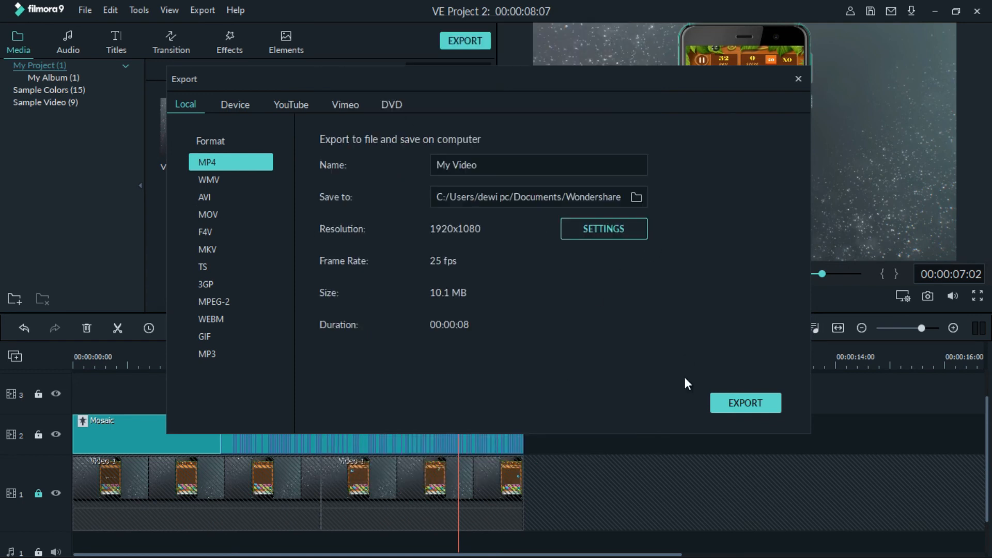
click(736, 403)
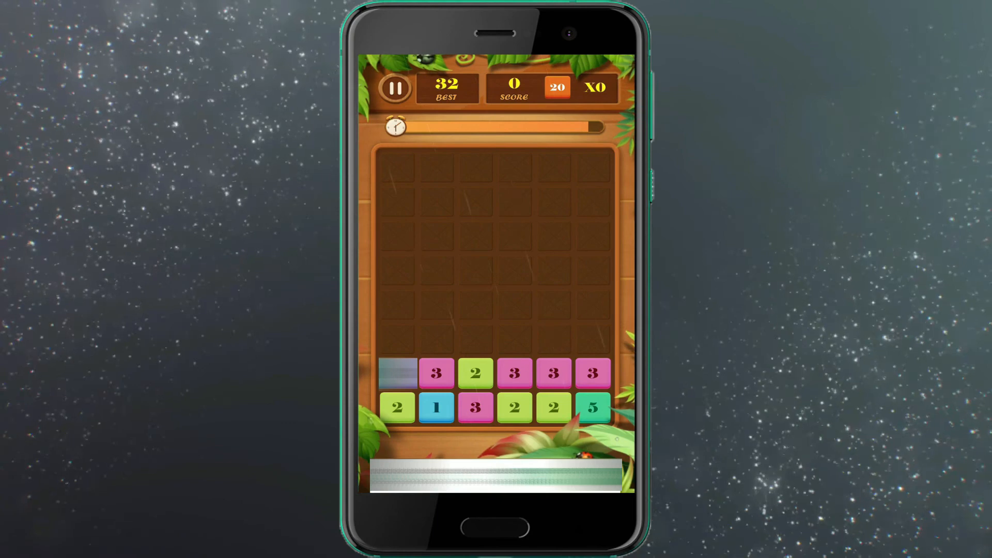
mouse_move(398, 373)
mouse_down()
mouse_move(414, 186)
mouse_move(450, 164)
mouse_move(554, 165)
mouse_move(587, 177)
mouse_move(582, 320)
mouse_up()
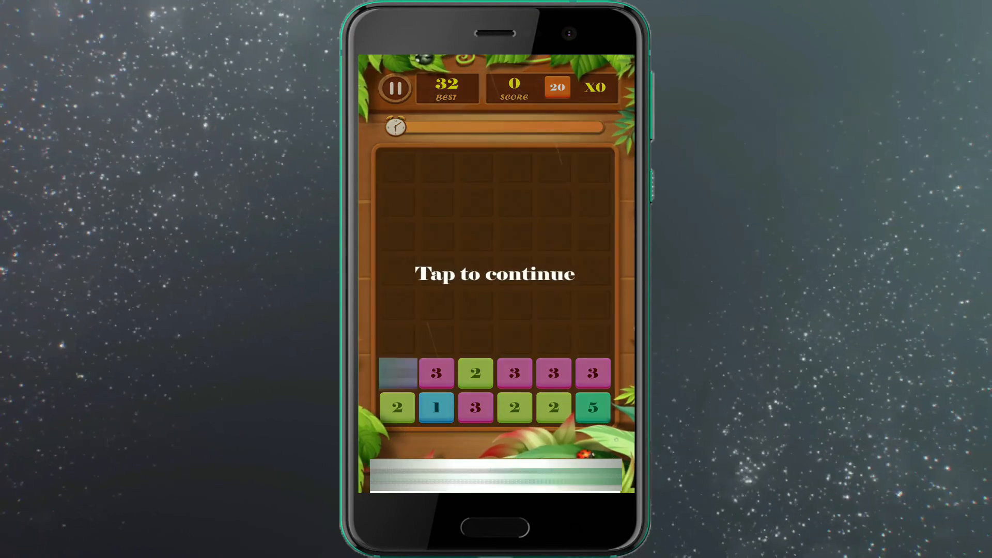
click(494, 274)
mouse_move(398, 372)
mouse_down()
mouse_move(414, 206)
mouse_move(427, 173)
mouse_move(458, 161)
mouse_move(576, 165)
mouse_move(586, 303)
mouse_up()
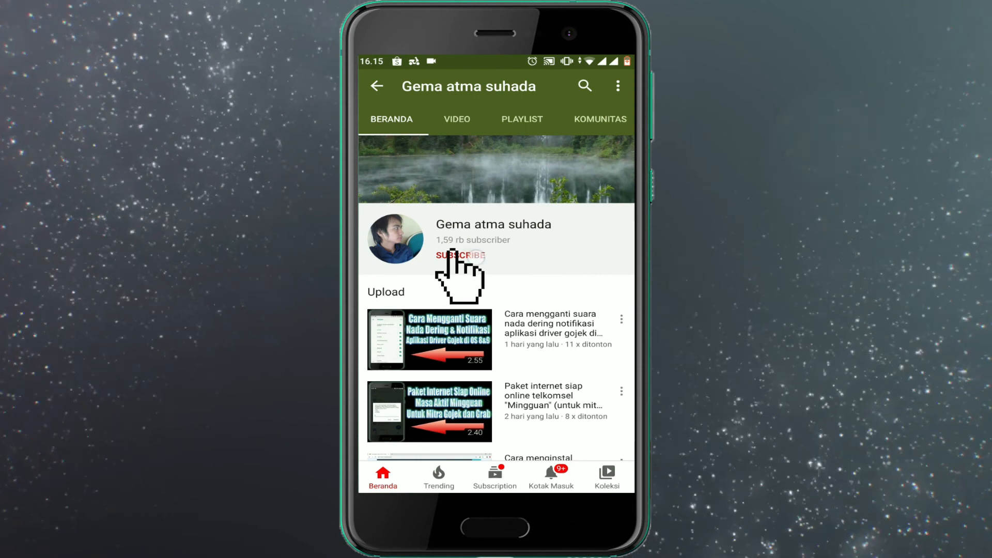
Set the notifications of the subscribed YouTube channel to Semua (all).
click(612, 248)
click(612, 216)
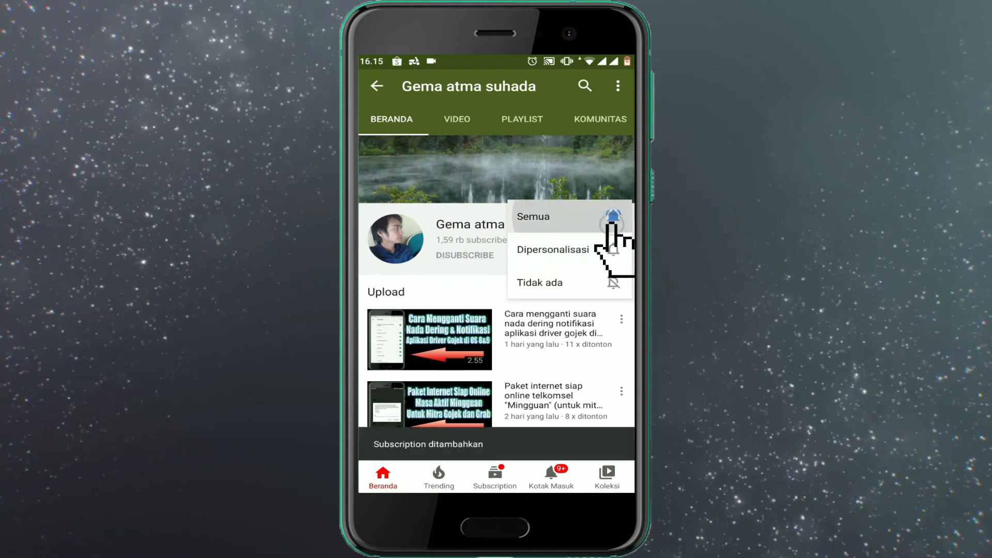